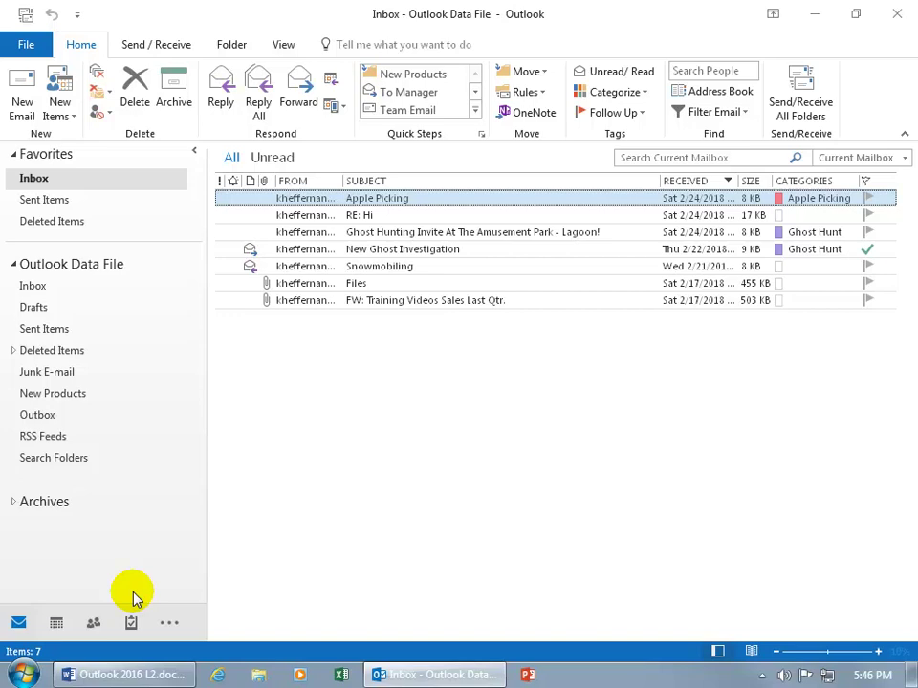
# Step: Show the Tasks peek over the Inbox and open its arrangement options
pyautogui.moveTo(131, 623)
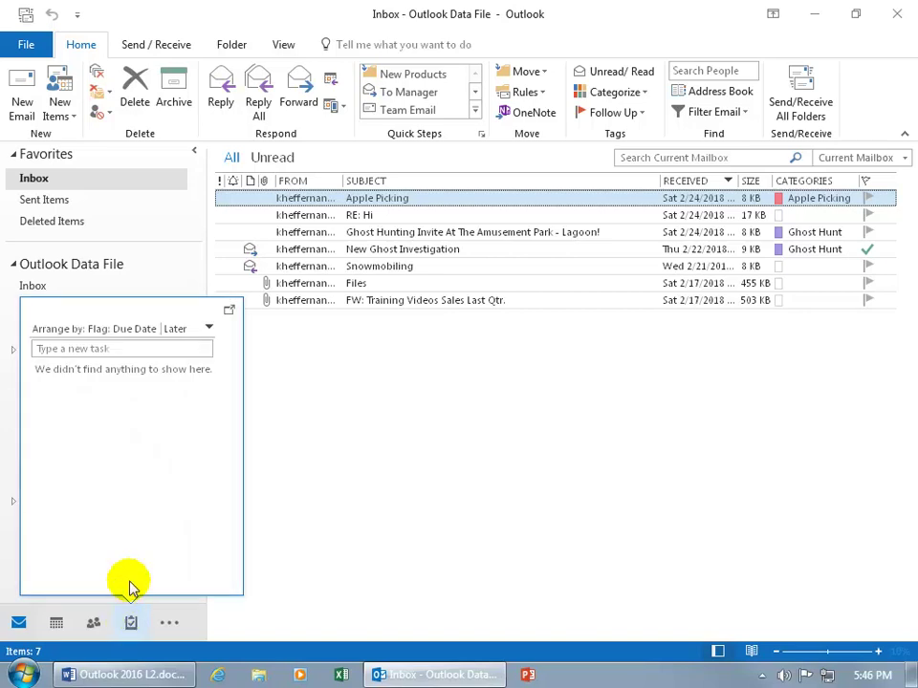
pyautogui.click(210, 330)
pyautogui.click(211, 330)
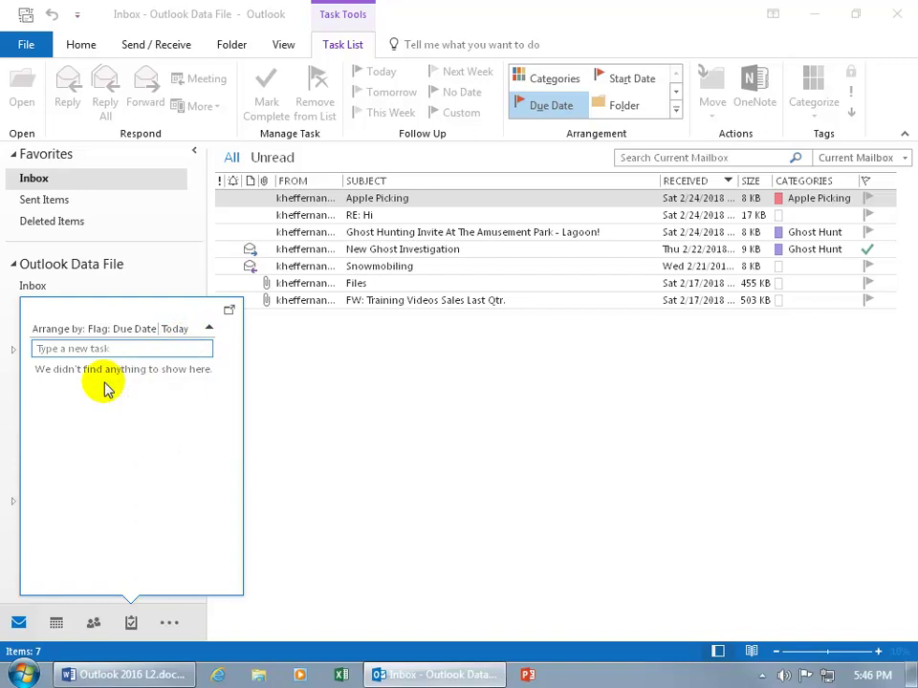
# Step: Switch to the To-Do List, then open and close a blank new task
pyautogui.click(131, 623)
pyautogui.click(131, 626)
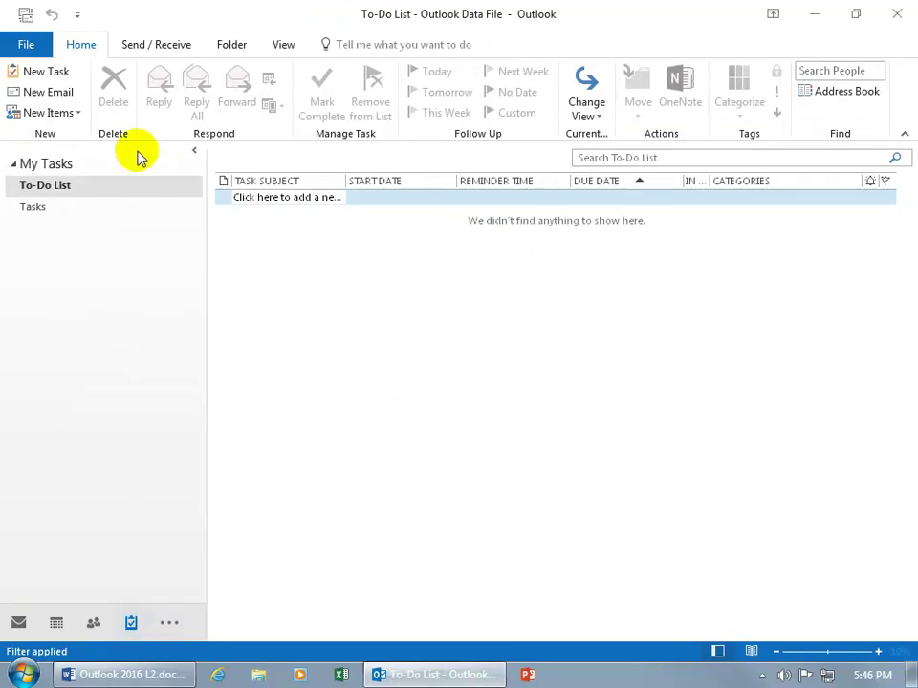
pyautogui.click(57, 75)
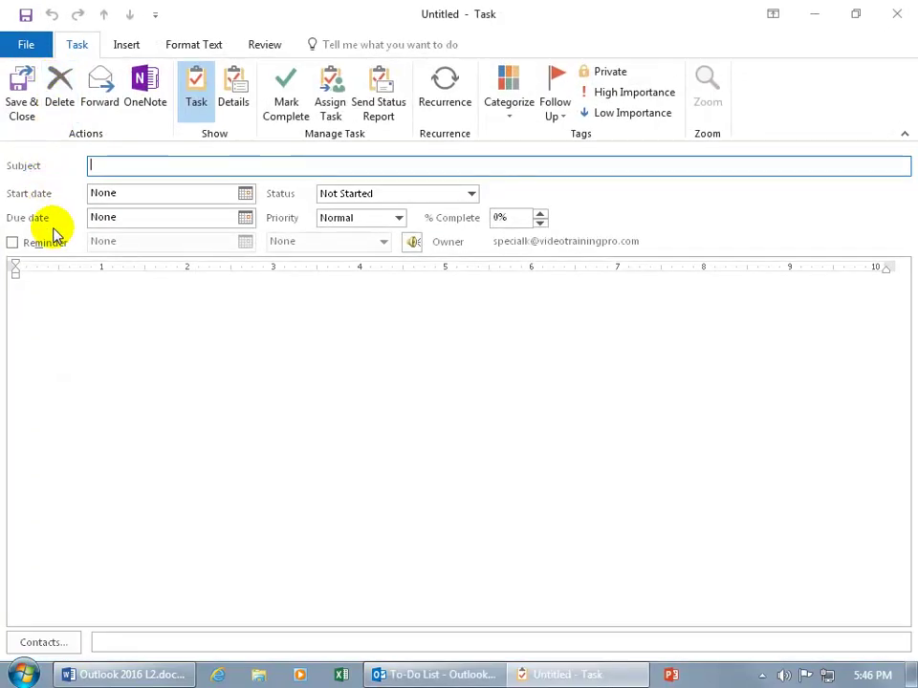
pyautogui.click(895, 12)
pyautogui.click(389, 300)
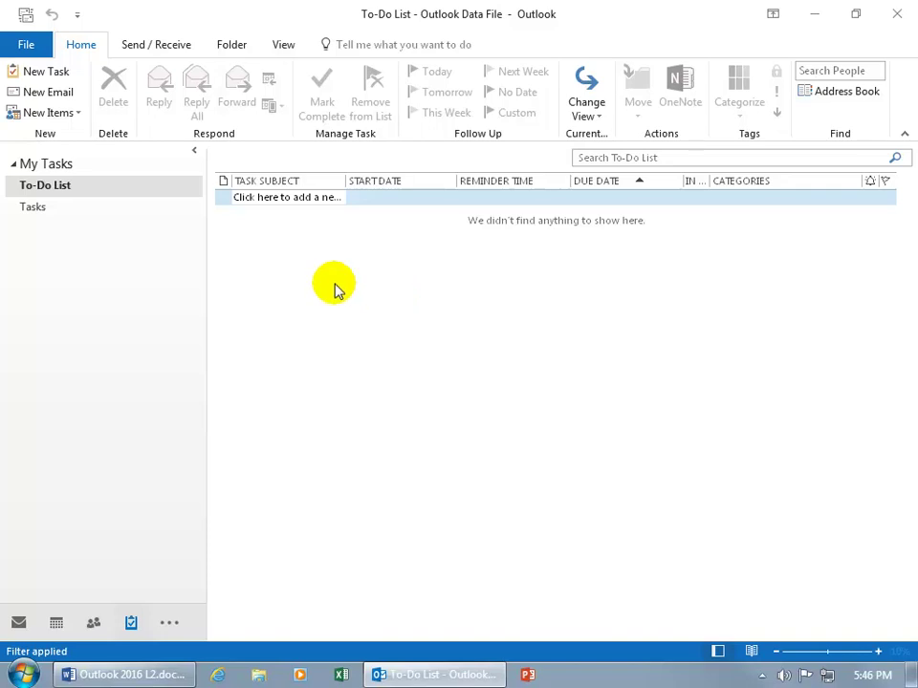
# Step: Try the New Items list and the shortcut-menu New Task, closing the blank task
pyautogui.click(75, 115)
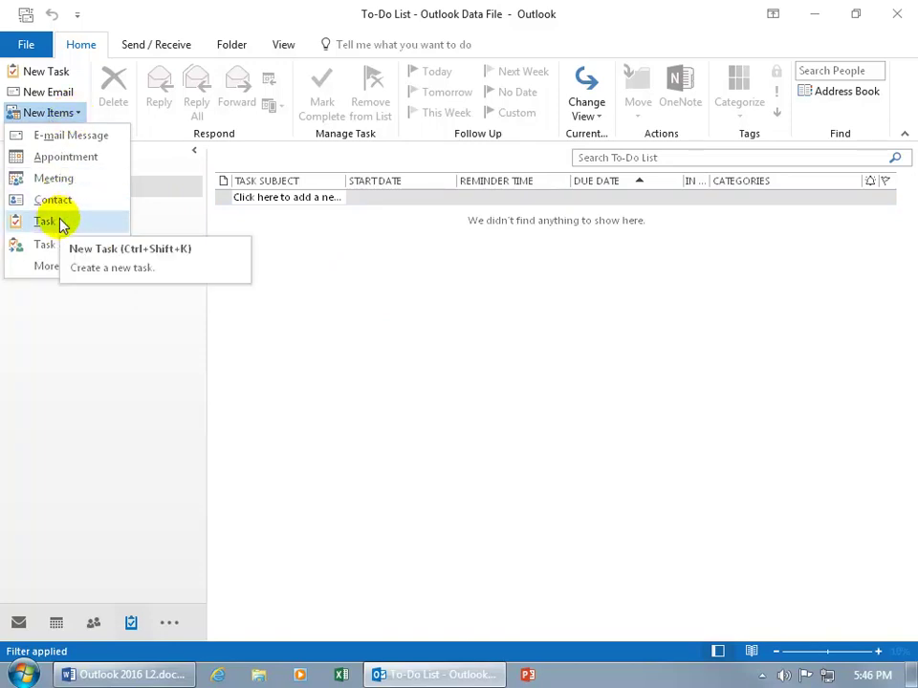
pyautogui.click(318, 248)
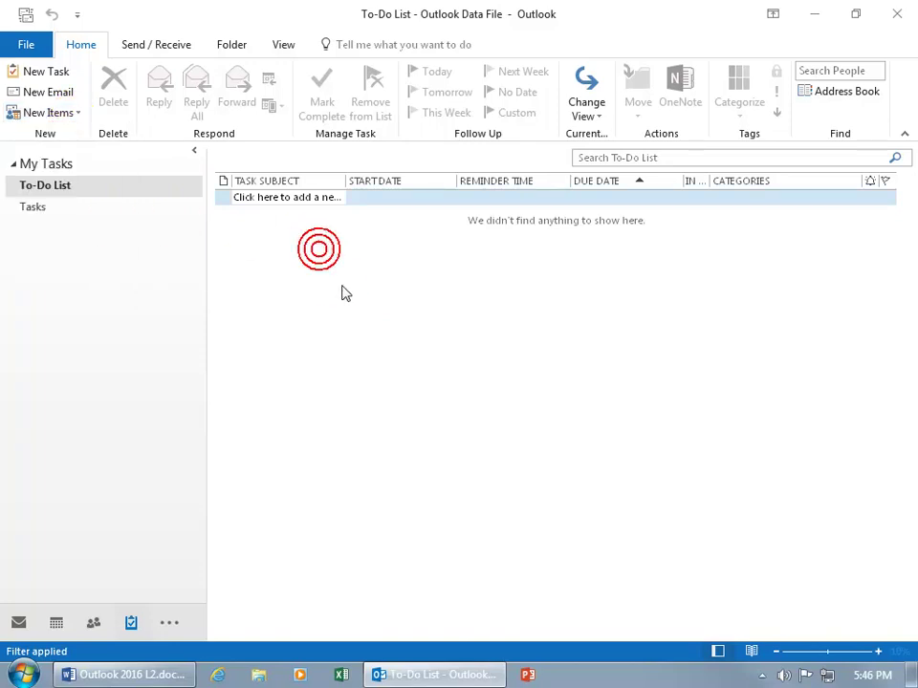
pyautogui.rightClick(342, 289)
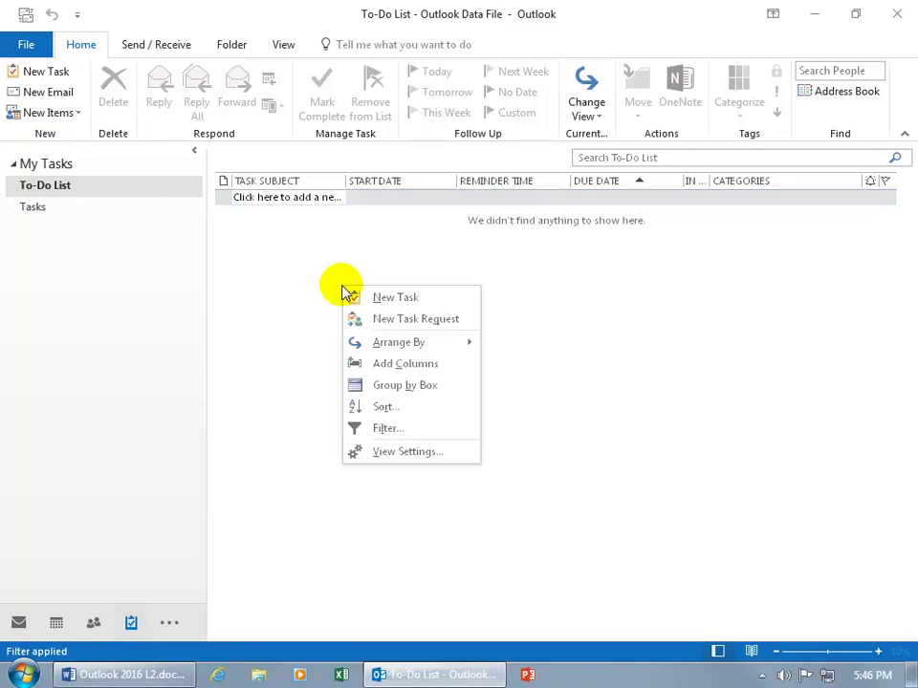
pyautogui.click(381, 300)
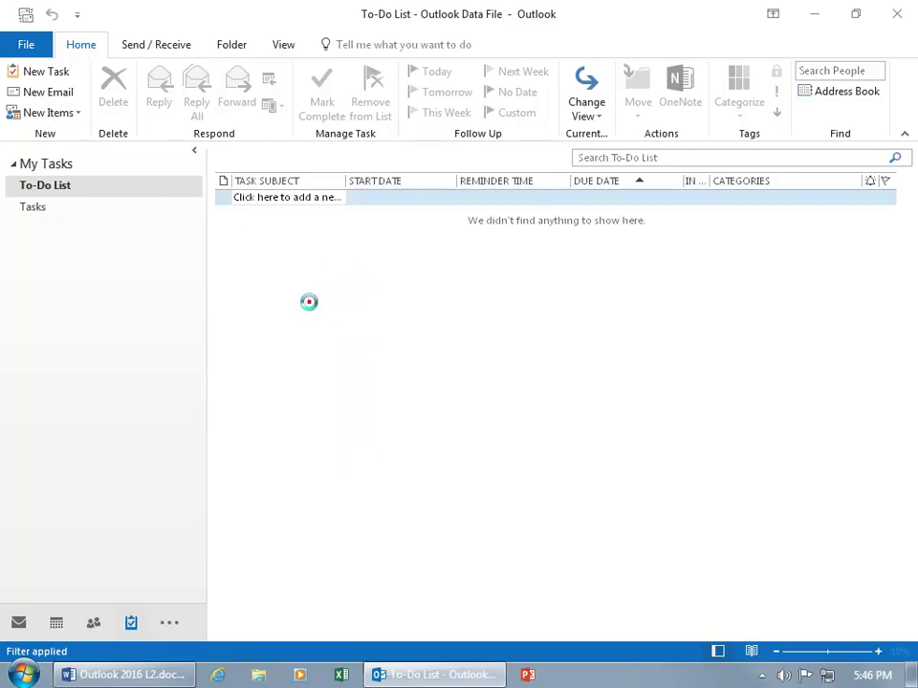
pyautogui.click(893, 14)
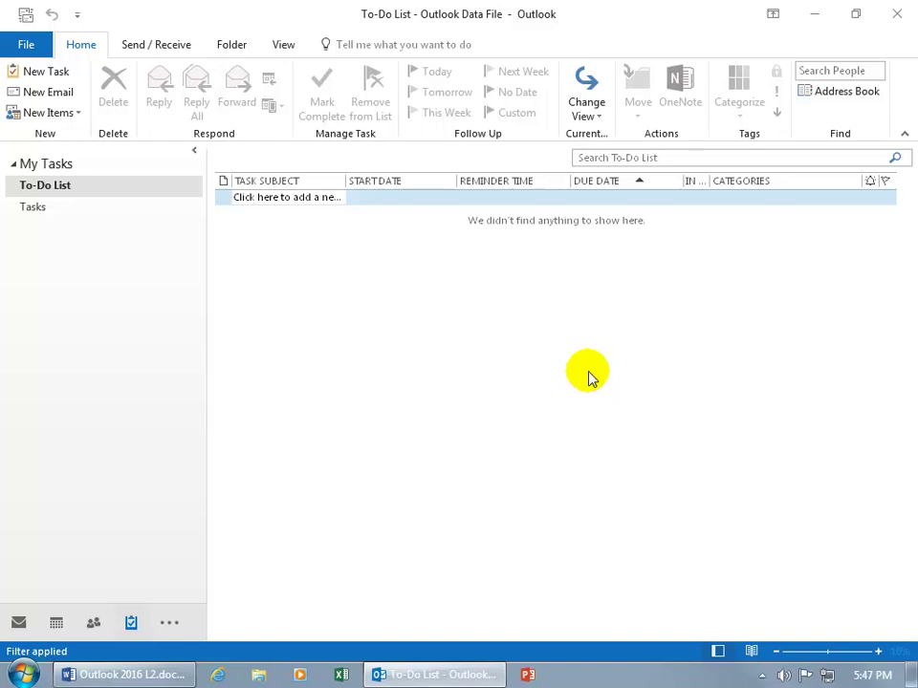
# Step: Open a new task with the subject 'Create Ghost Hunting PowerPoint Presentation'
pyautogui.doubleClick(588, 375)
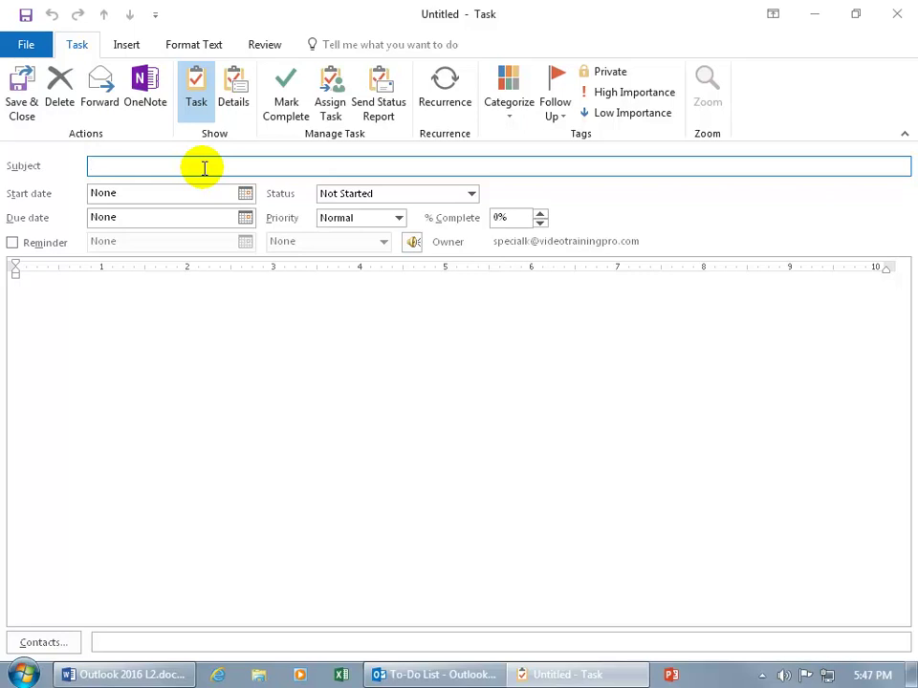
pyautogui.write('Crea')
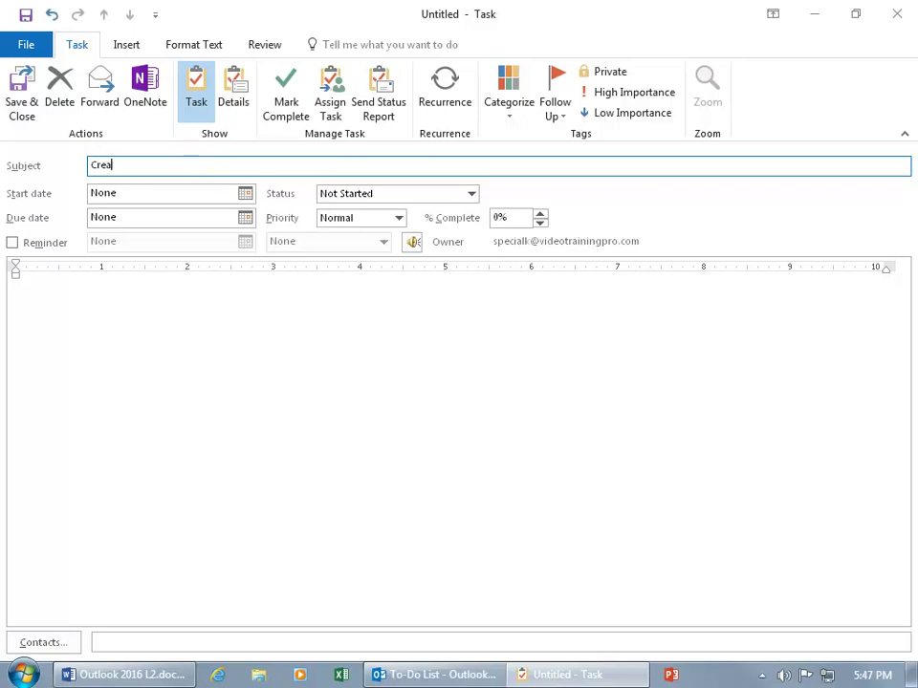
pyautogui.write('te Ghost Hunting PowerPoint Presen')
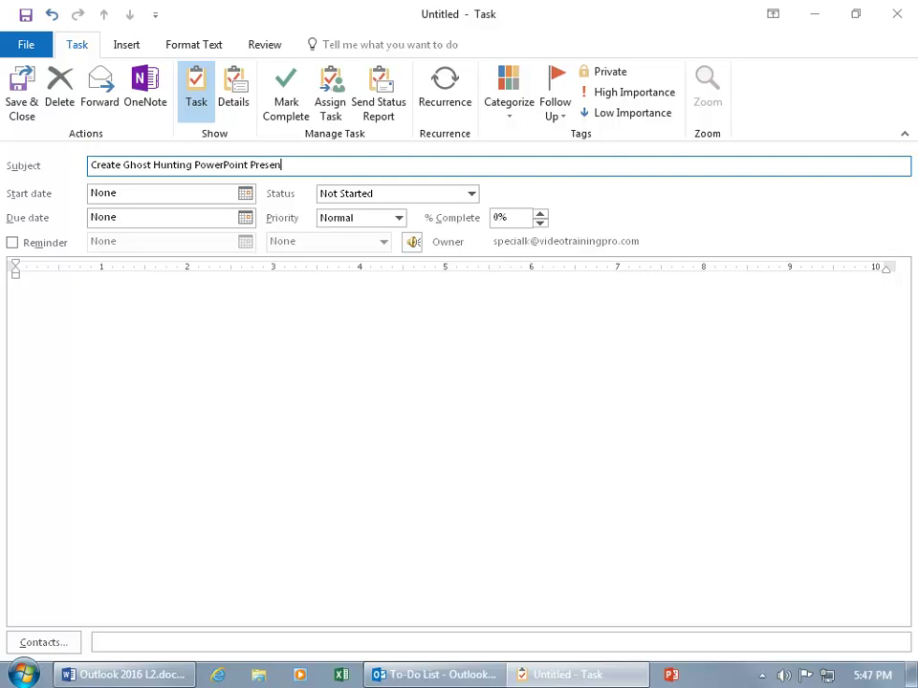
pyautogui.write('tation')
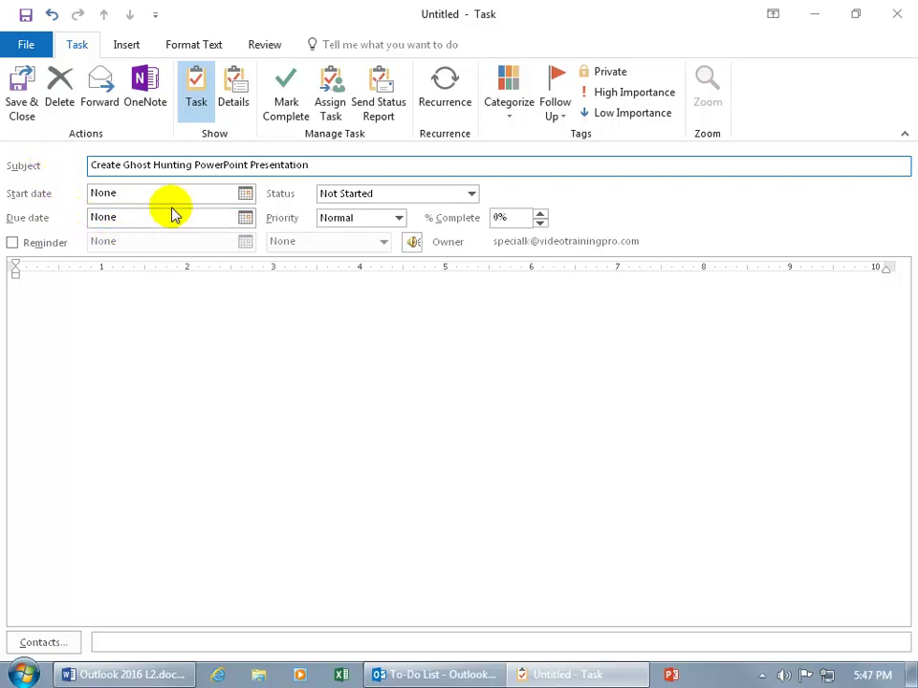
# Step: Set the task's due date to Sat 3/17/2018 and start date to Wed 3/14/2018, and enable the reminder
pyautogui.click(245, 218)
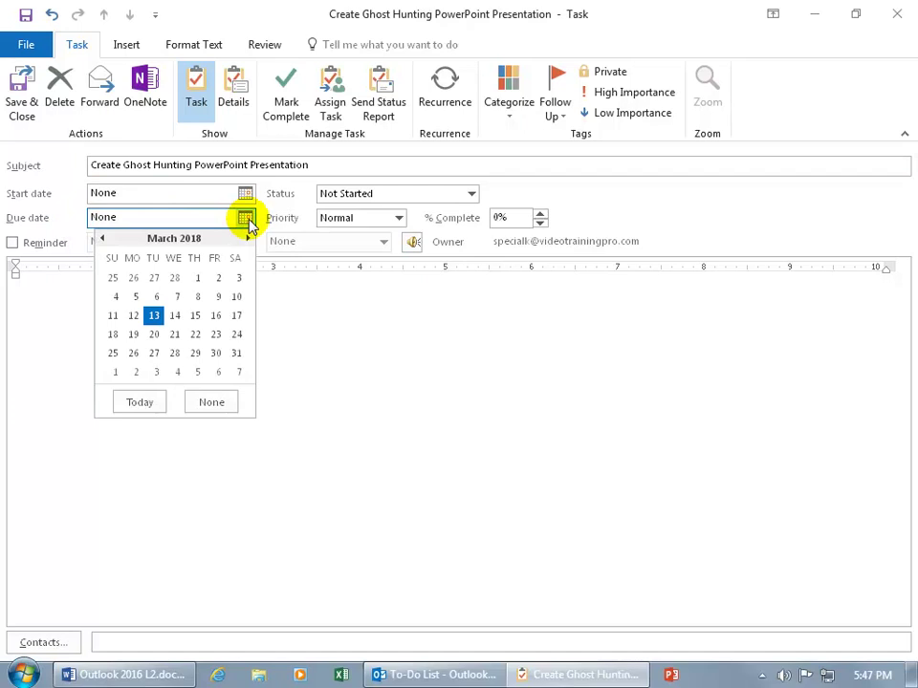
pyautogui.click(236, 316)
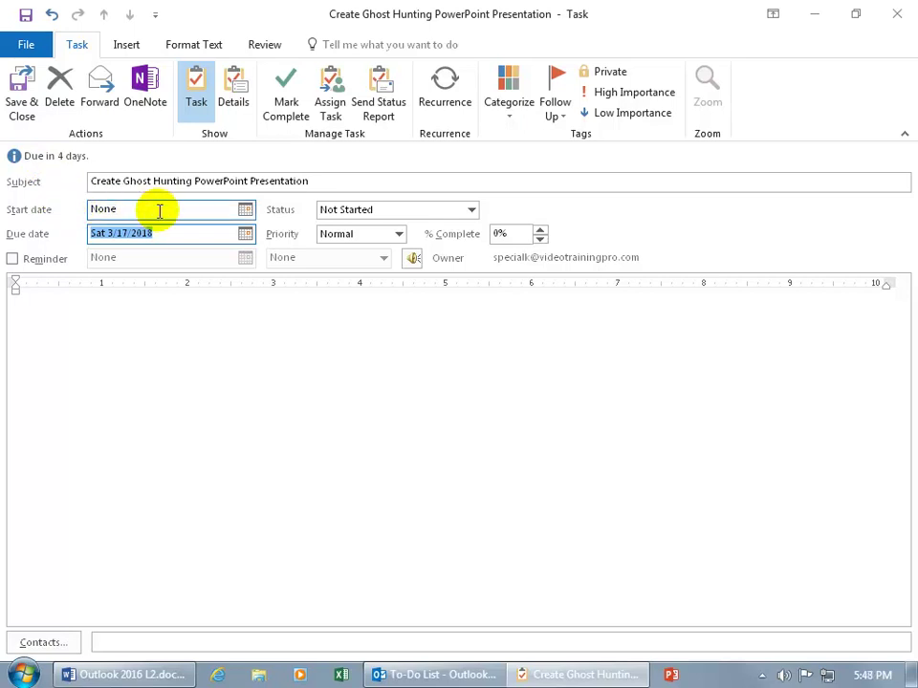
pyautogui.click(243, 210)
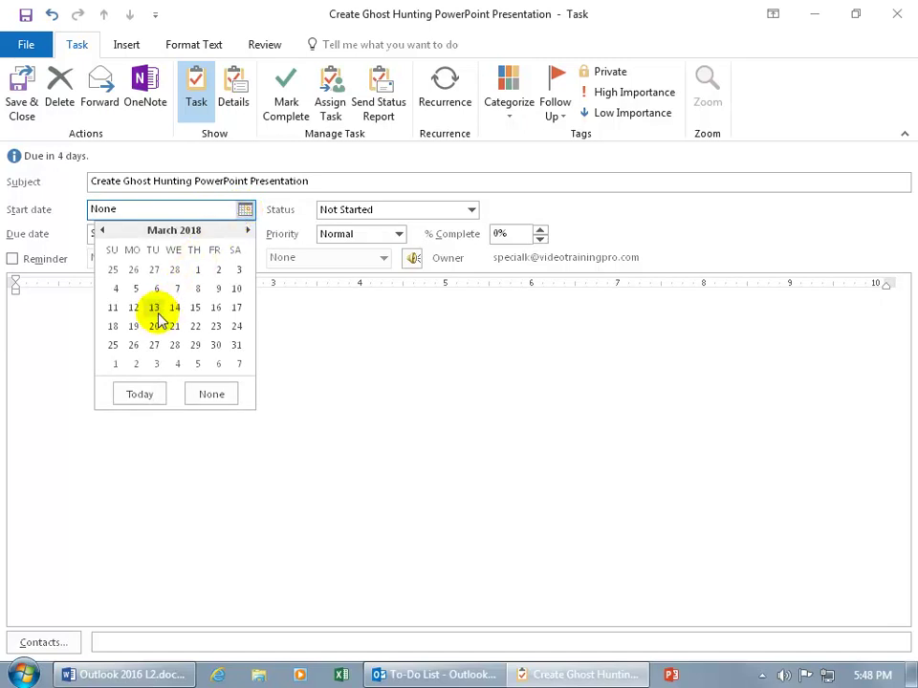
pyautogui.click(174, 307)
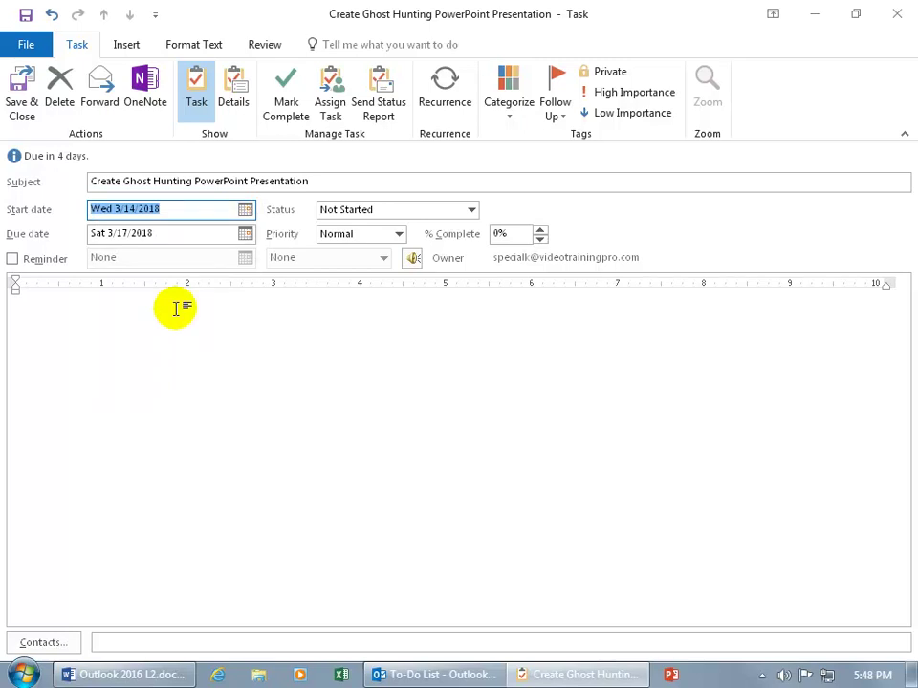
pyautogui.click(41, 265)
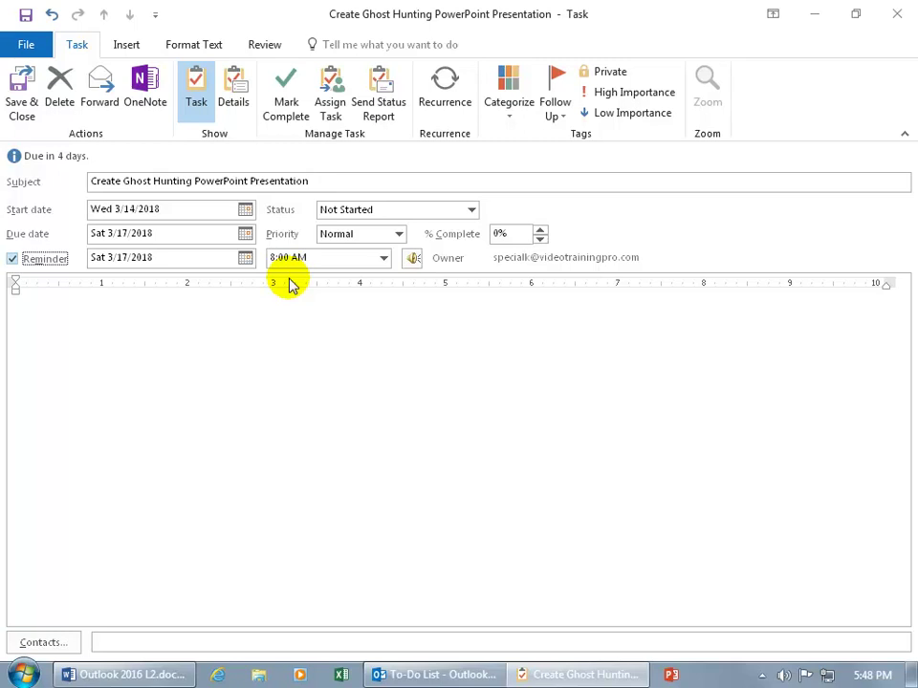
# Step: Set the reminder date to Thu 3/15/2018 and the time to 8:01 AM
pyautogui.click(245, 258)
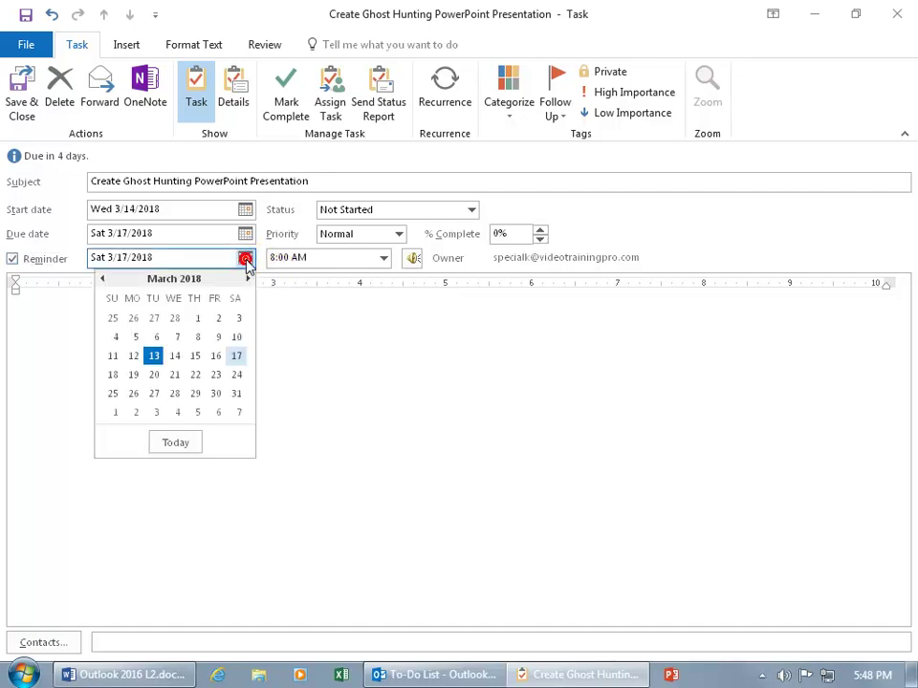
pyautogui.click(198, 356)
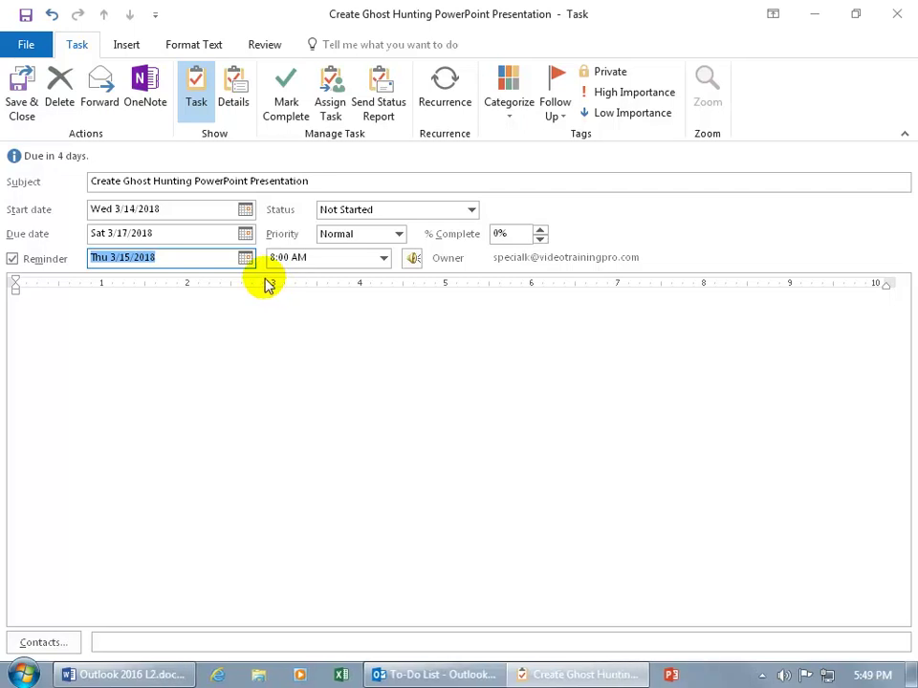
pyautogui.click(382, 259)
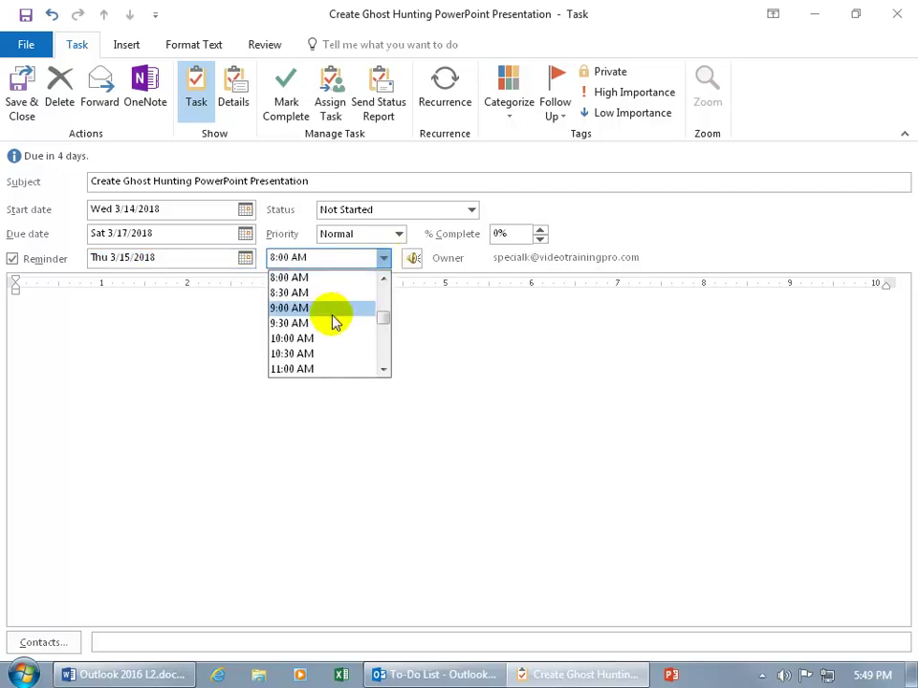
pyautogui.click(260, 283)
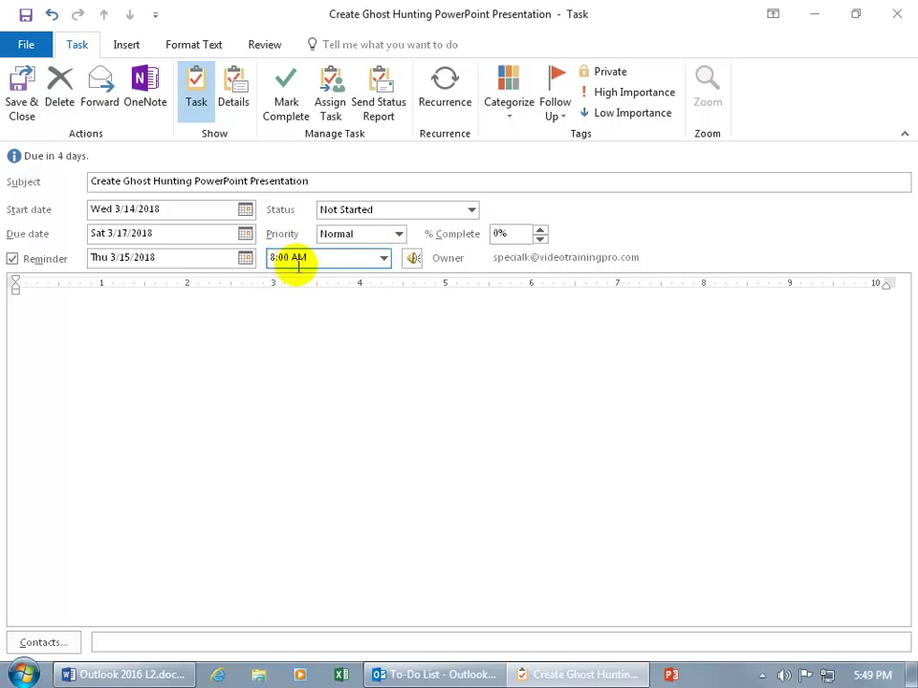
pyautogui.click(299, 264)
pyautogui.press('BackSpace')
pyautogui.write('1')
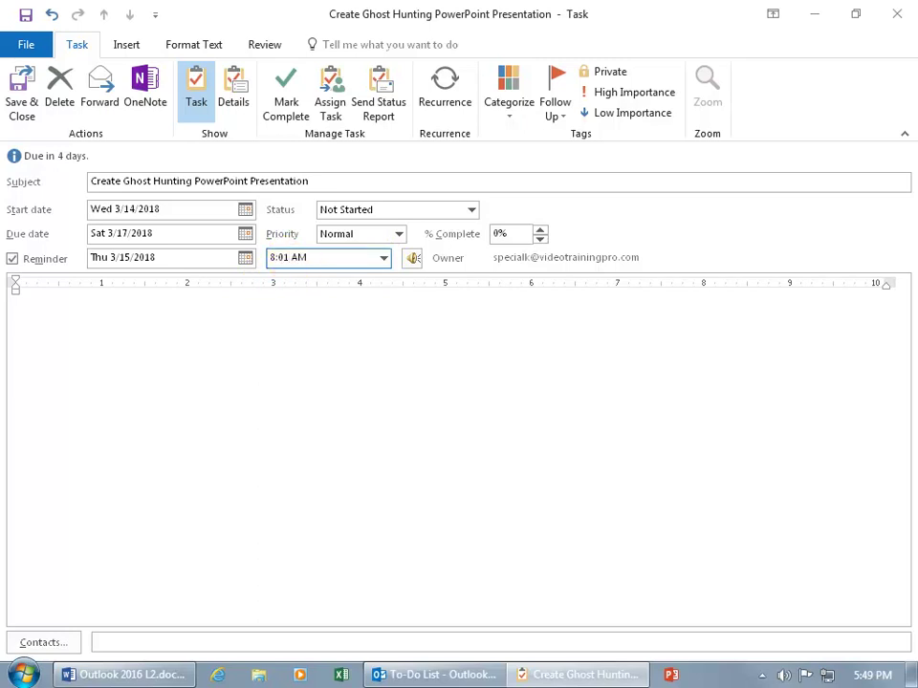
pyautogui.press('Tab')
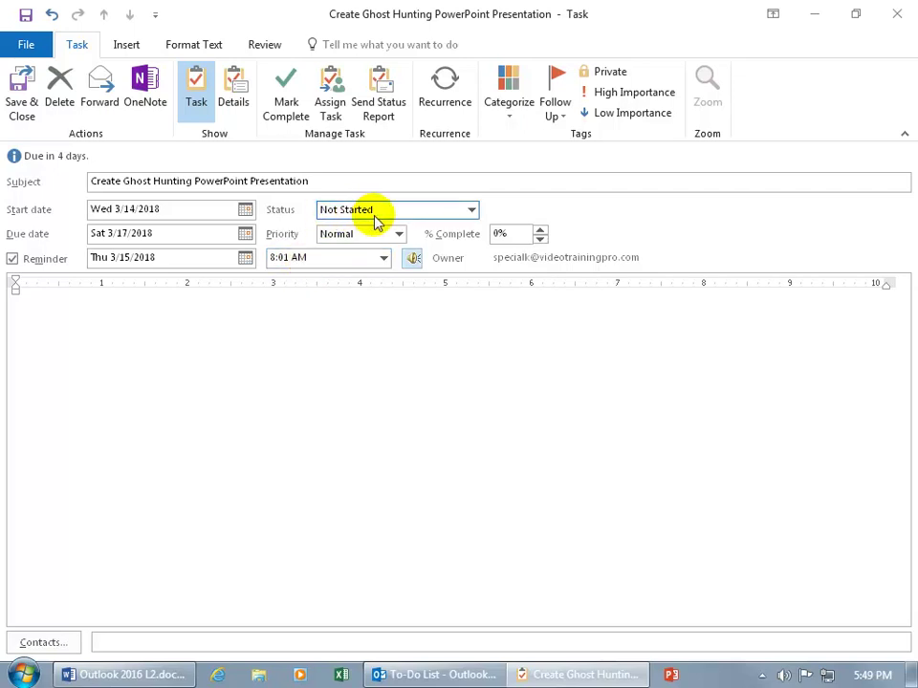
pyautogui.click(471, 210)
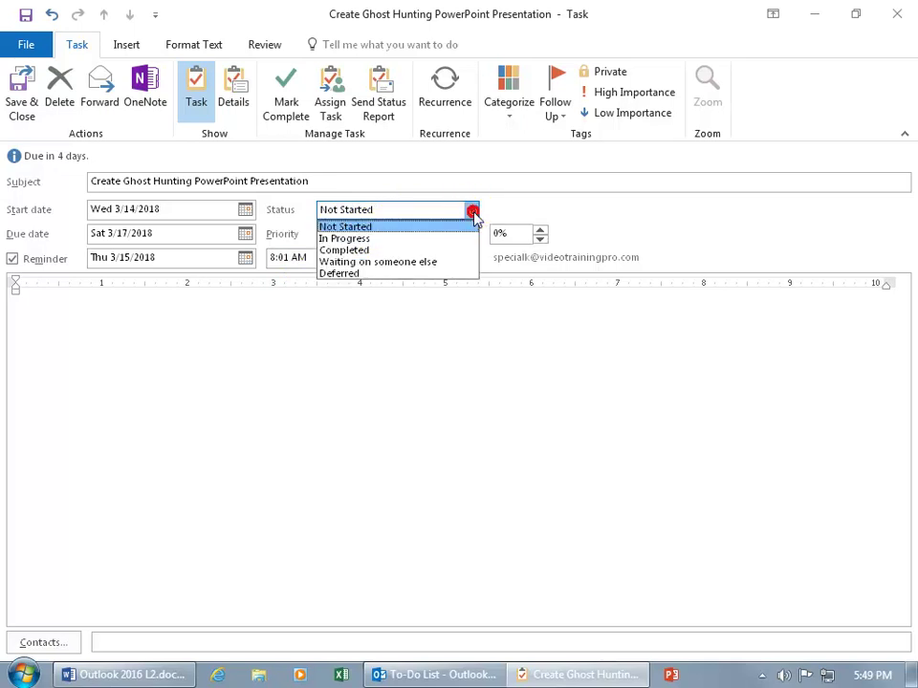
pyautogui.click(449, 238)
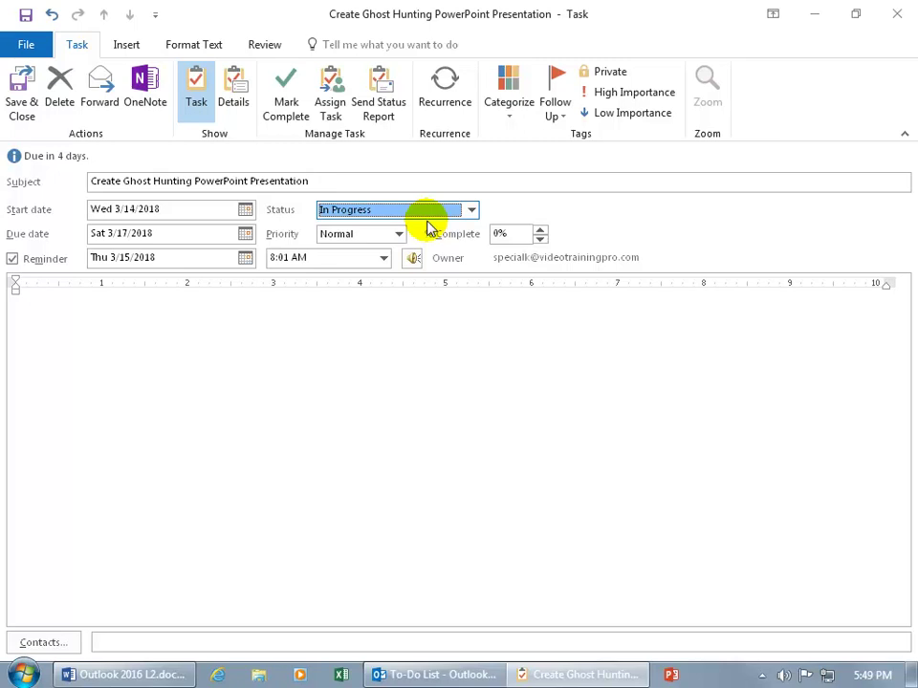
pyautogui.click(472, 212)
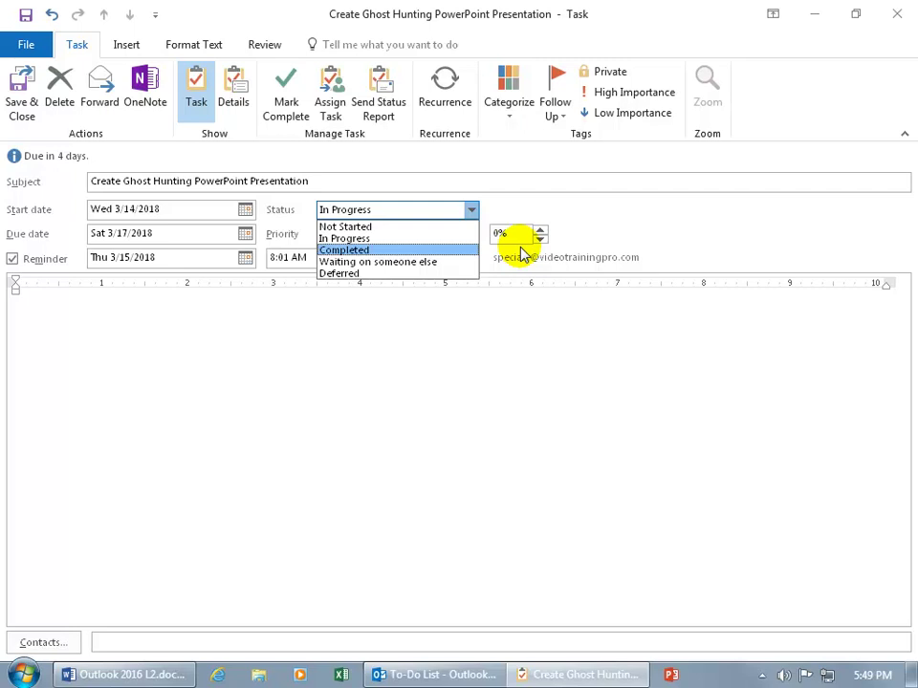
pyautogui.click(415, 250)
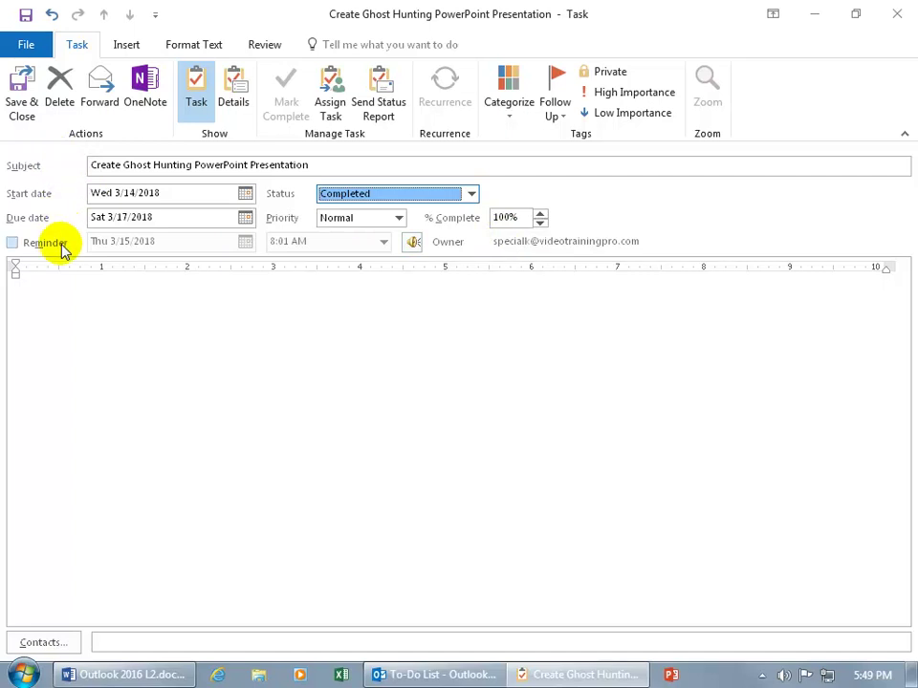
pyautogui.click(471, 195)
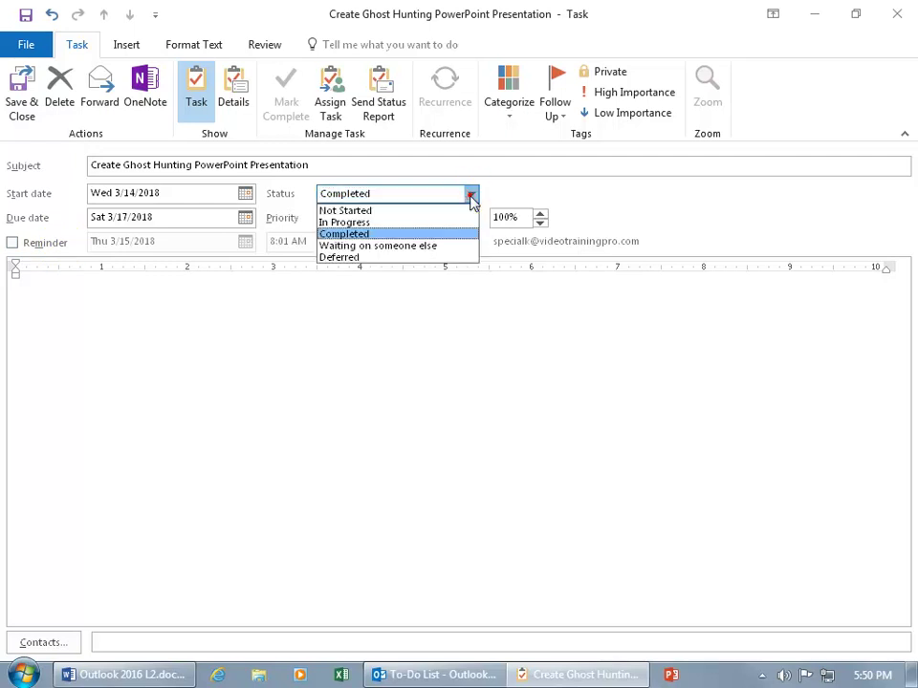
pyautogui.click(540, 222)
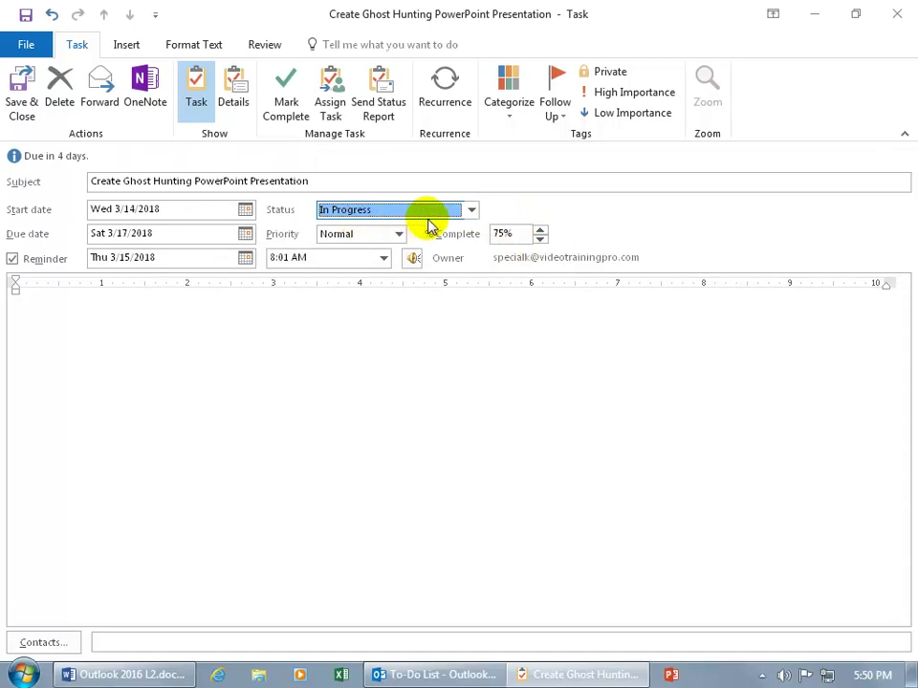
pyautogui.click(471, 211)
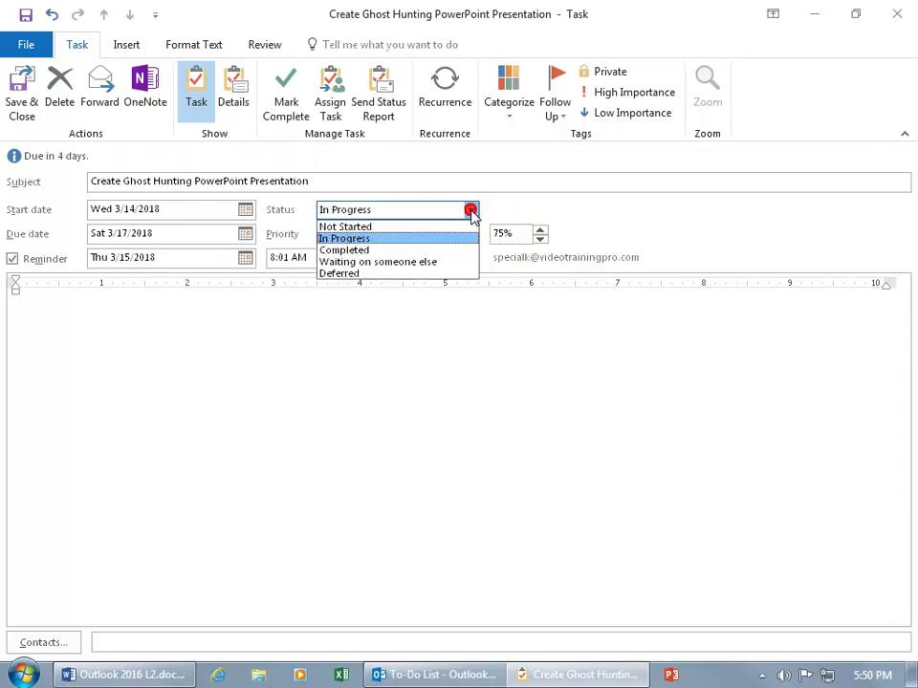
pyautogui.click(435, 262)
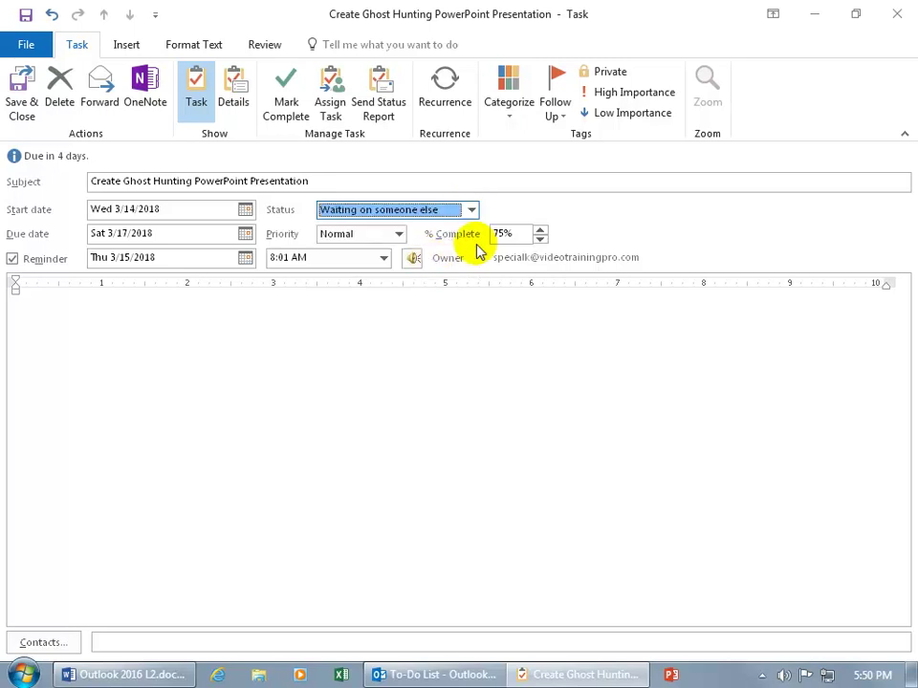
pyautogui.click(470, 210)
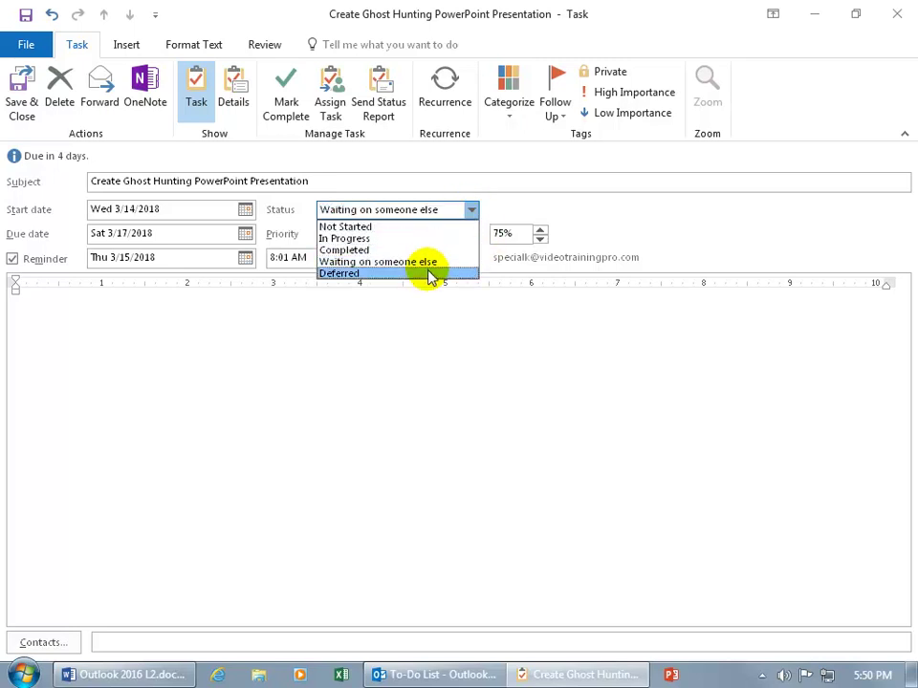
pyautogui.click(430, 271)
pyautogui.click(470, 210)
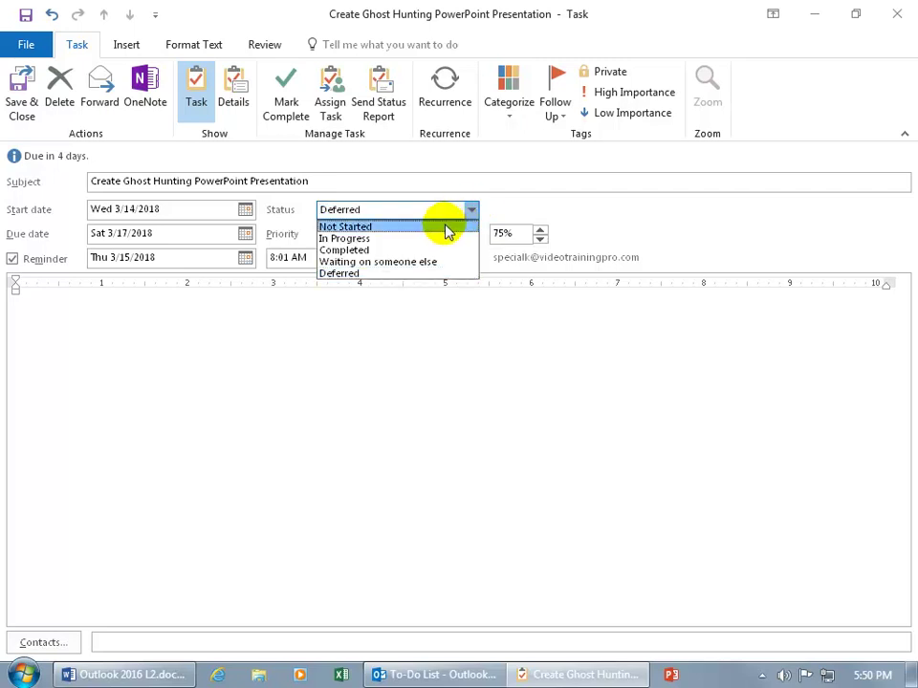
pyautogui.click(446, 227)
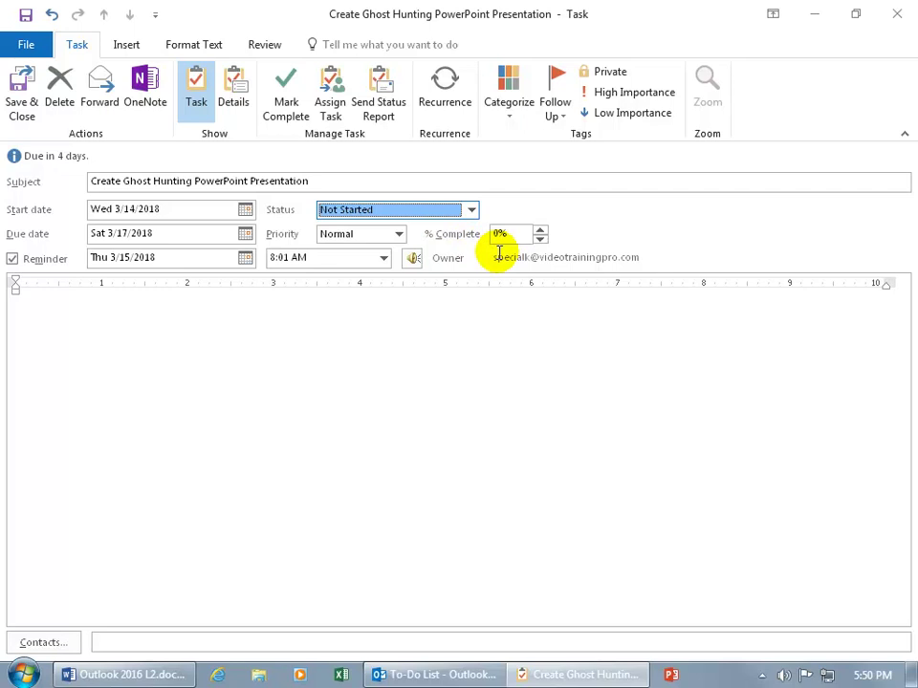
# Step: Try the High and Low Importance buttons, then set the Priority dropdown to High
pyautogui.click(399, 234)
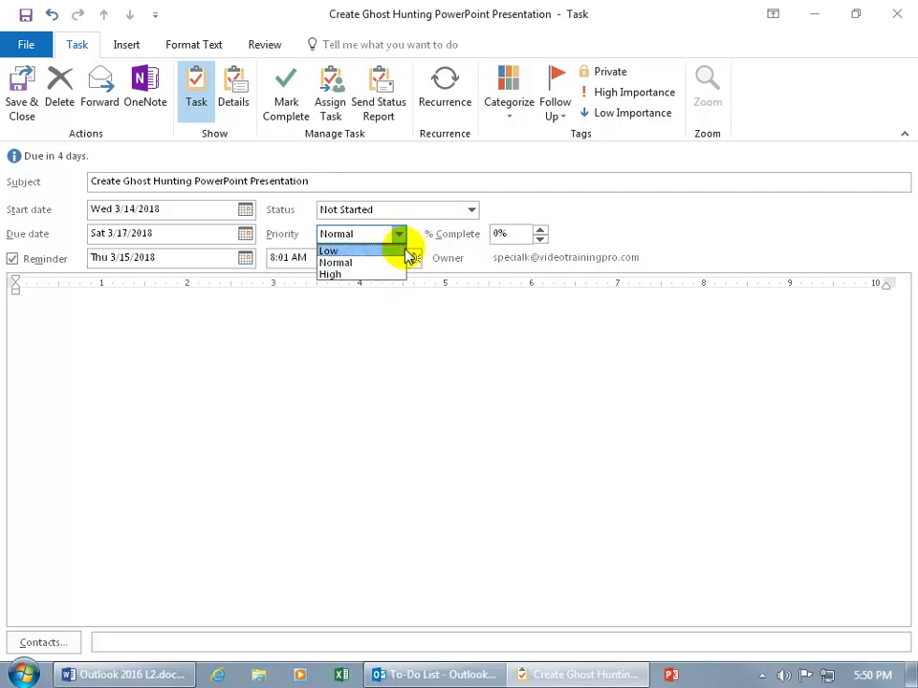
pyautogui.click(635, 94)
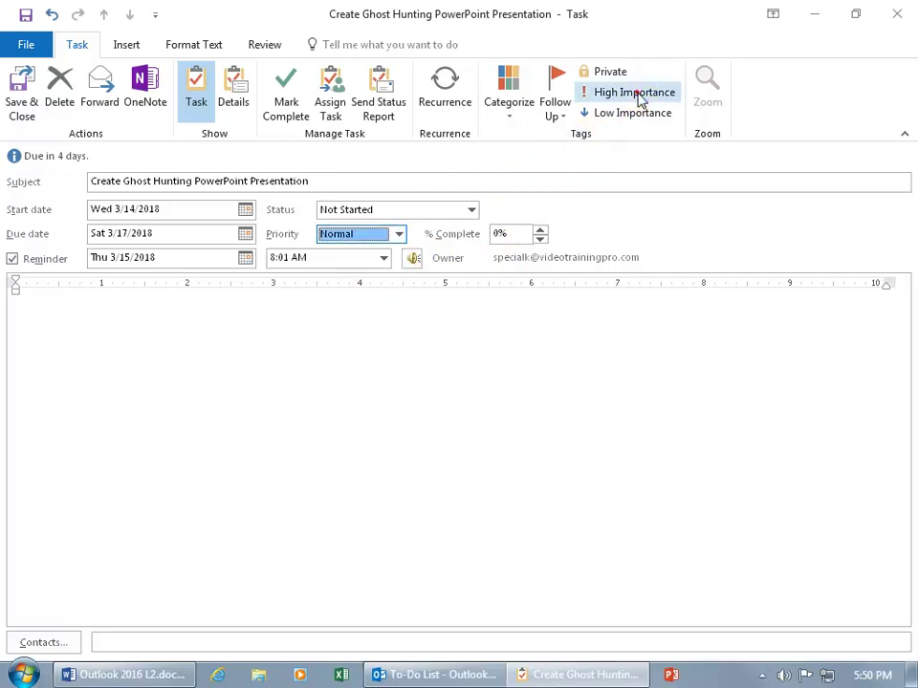
pyautogui.click(637, 94)
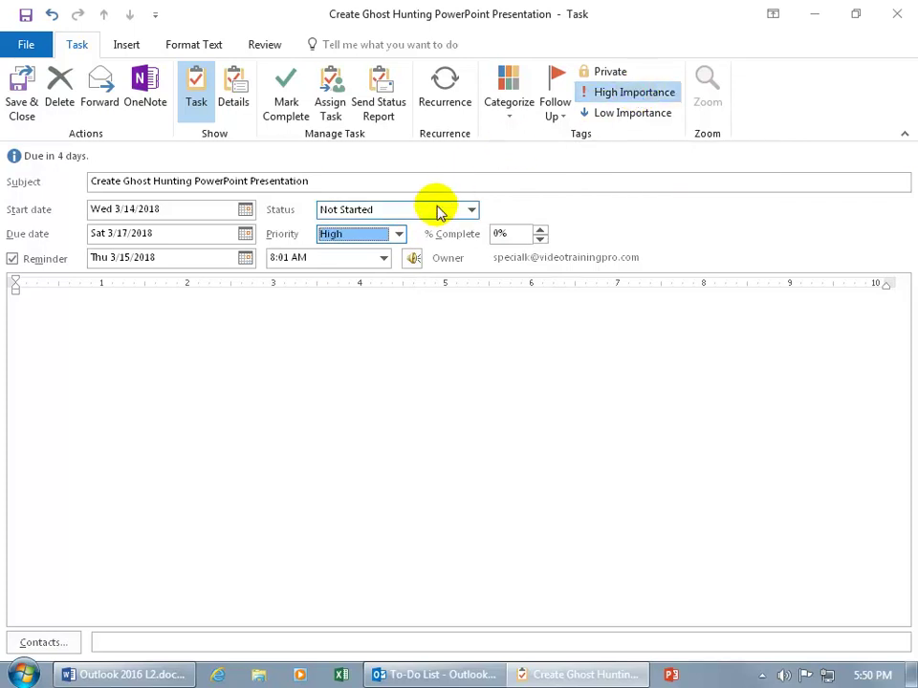
pyautogui.click(631, 113)
pyautogui.click(398, 237)
pyautogui.click(378, 268)
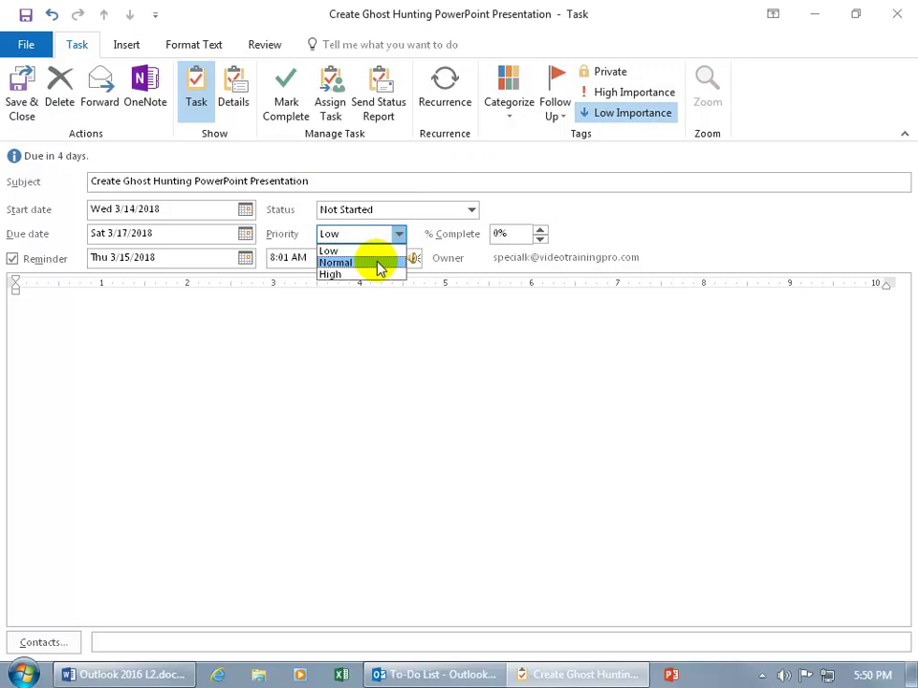
pyautogui.click(374, 274)
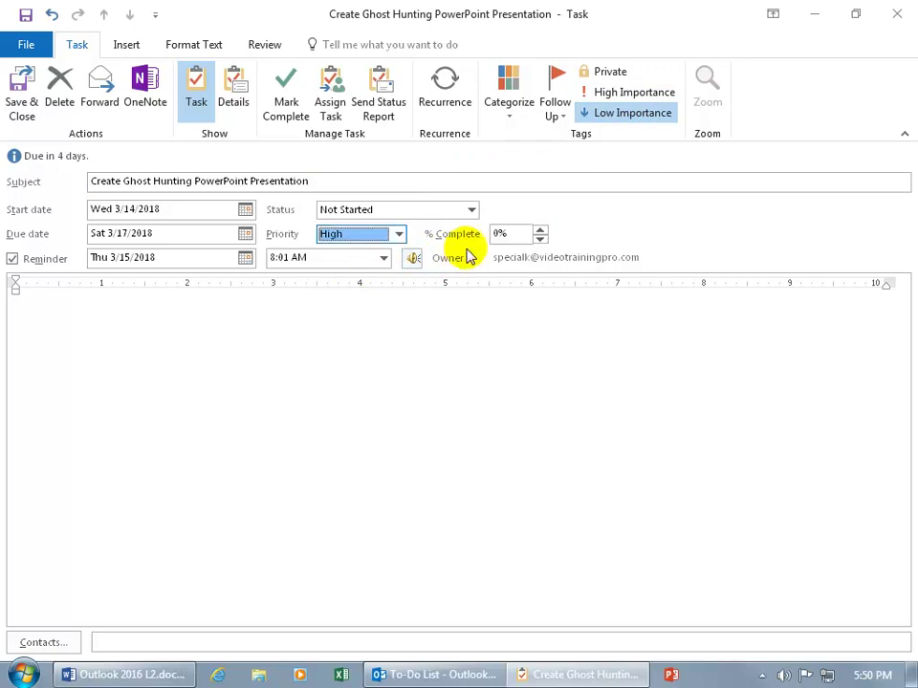
pyautogui.press('Tab')
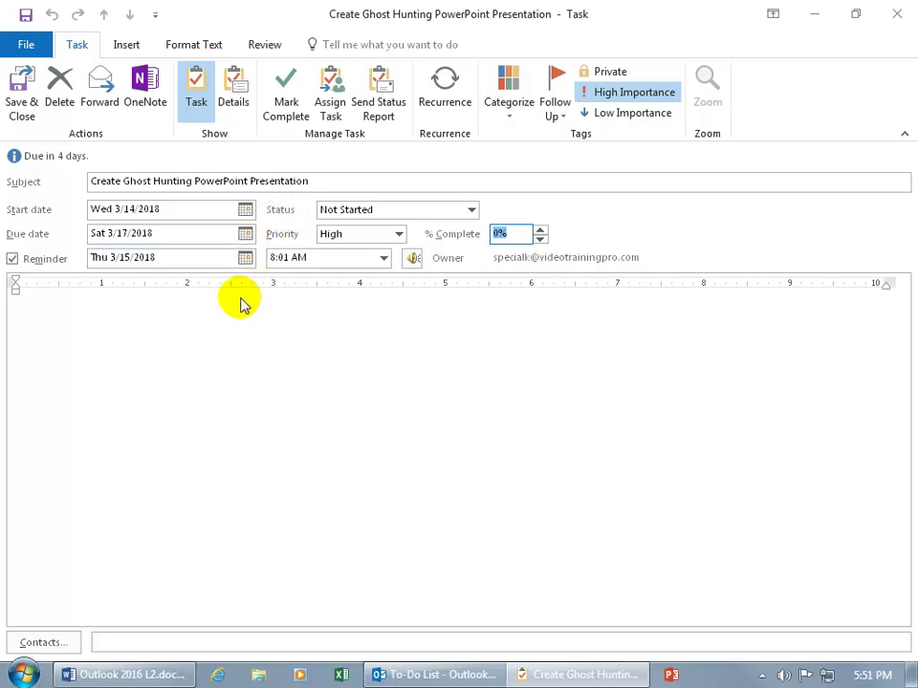
# Step: Write a numbered list (Images, Video, Audio) in the notes, then a waiting-on note
pyautogui.click(120, 312)
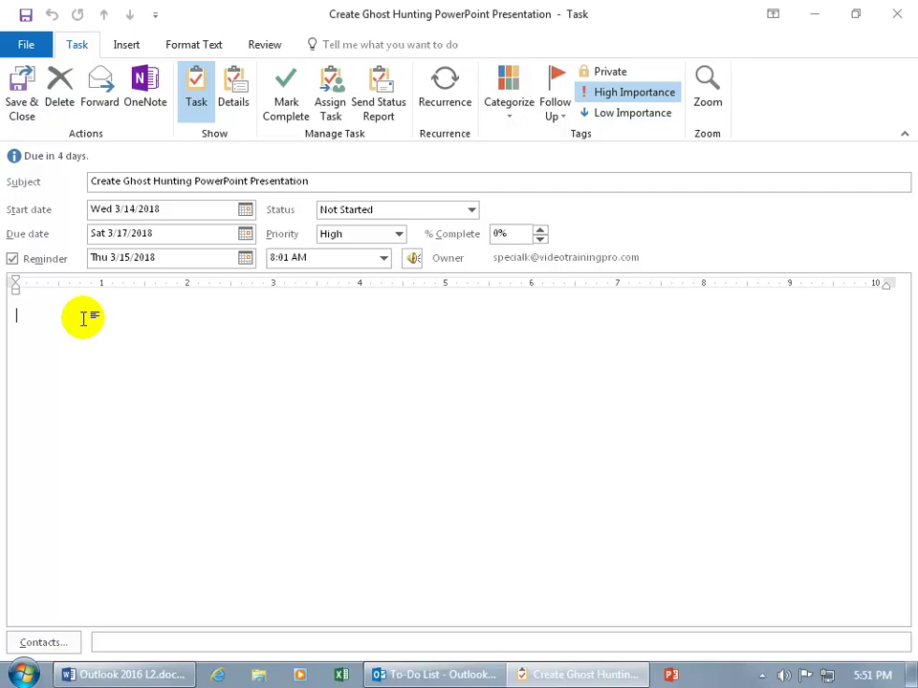
pyautogui.click(198, 48)
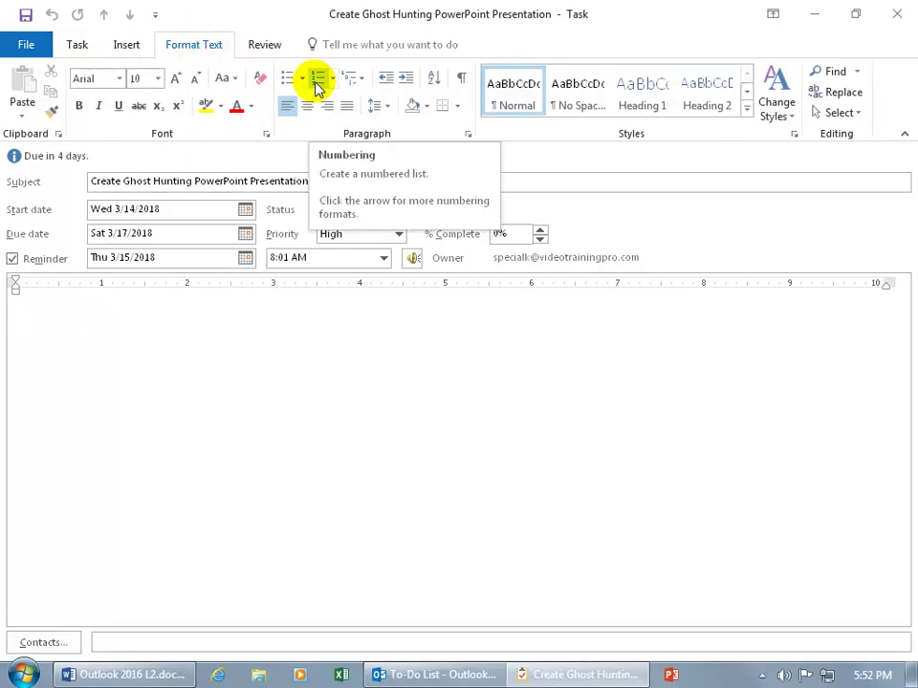
pyautogui.click(319, 82)
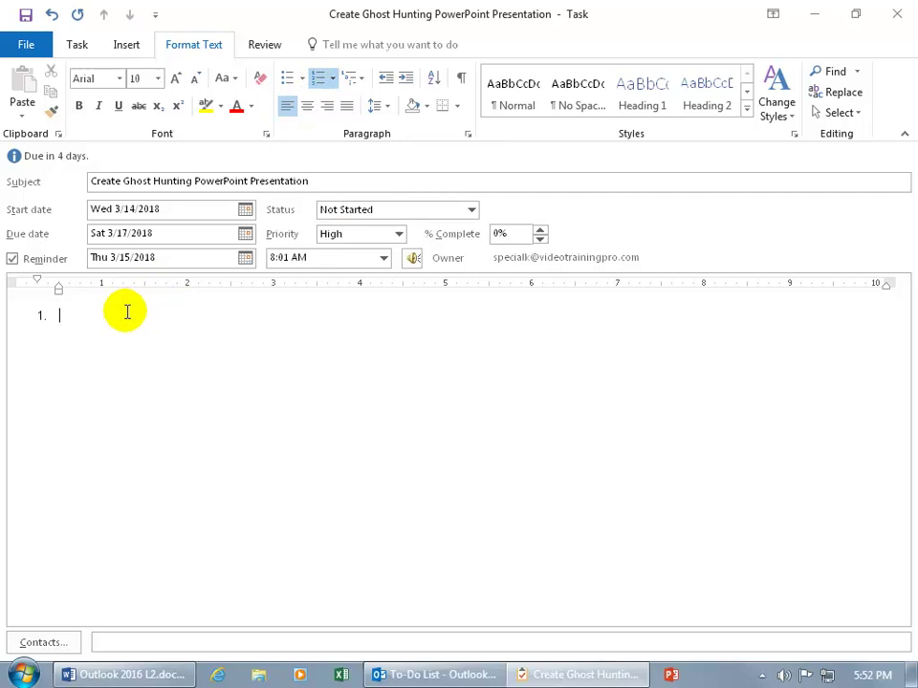
pyautogui.write('Images')
pyautogui.press('Return')
pyautogui.write('Video')
pyautogui.press('Return')
pyautogui.write('a')
pyautogui.press('BackSpace')
pyautogui.write('Audio')
pyautogui.press('Return')
pyautogui.press('Return')
pyautogui.press('Return')
pyautogui.write('Wai')
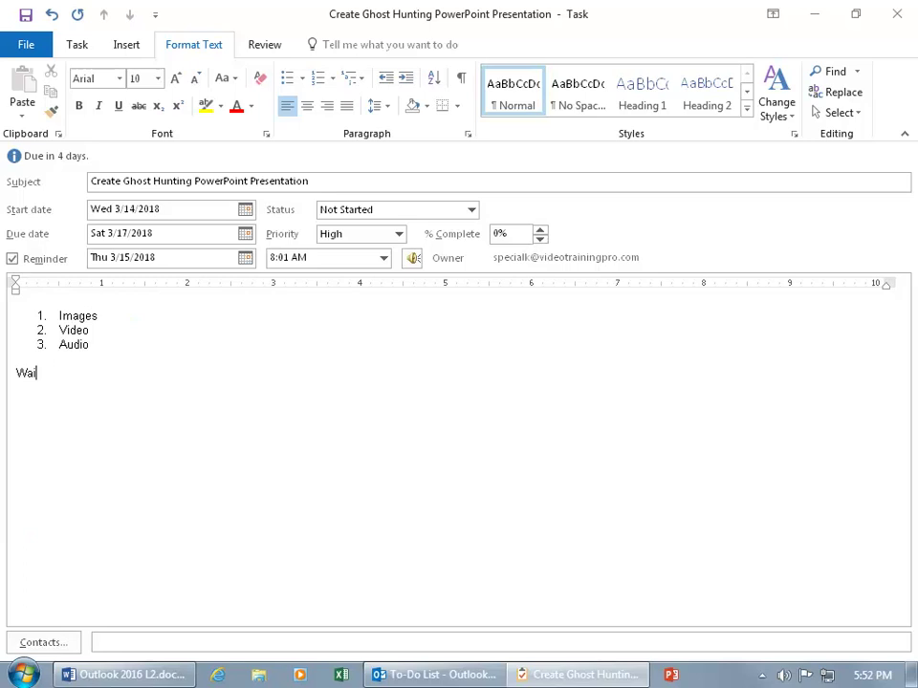
pyautogui.write('ting fn Kari.')
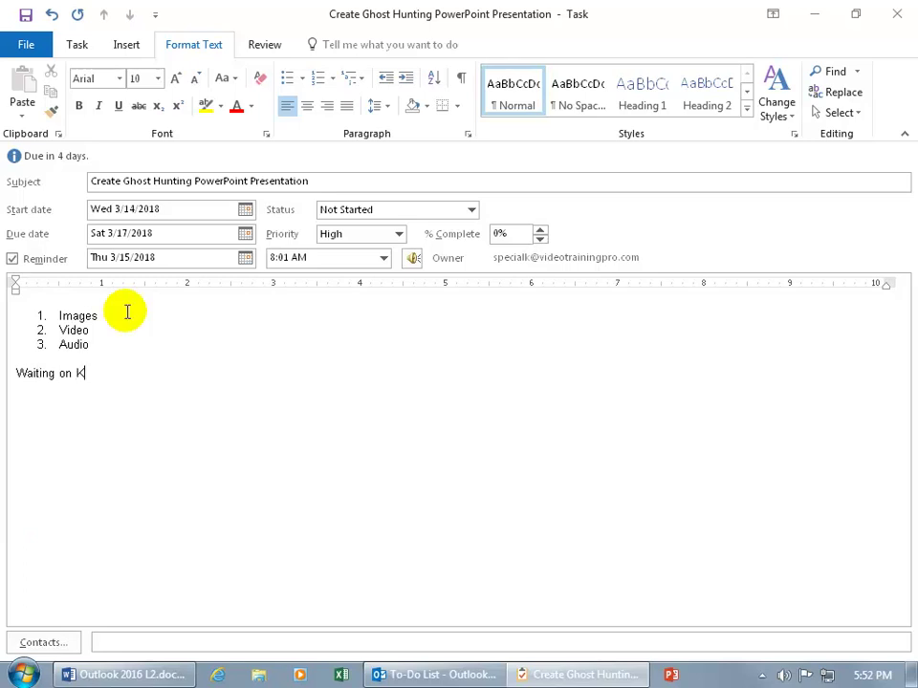